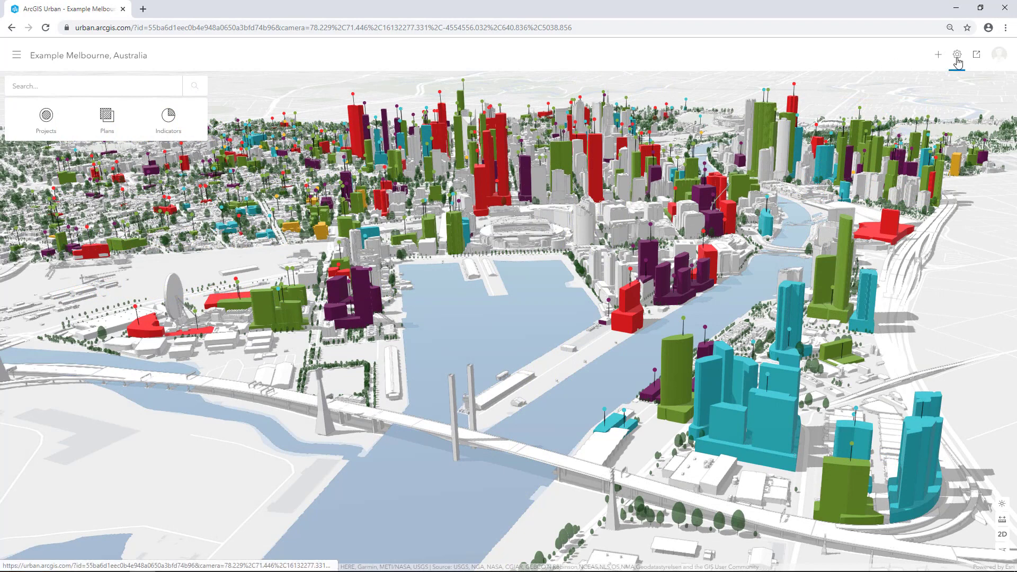
# Step: Open the city model's Data Manager on the Parcels layer page, which shows 0 parcels
pyautogui.click(957, 58)
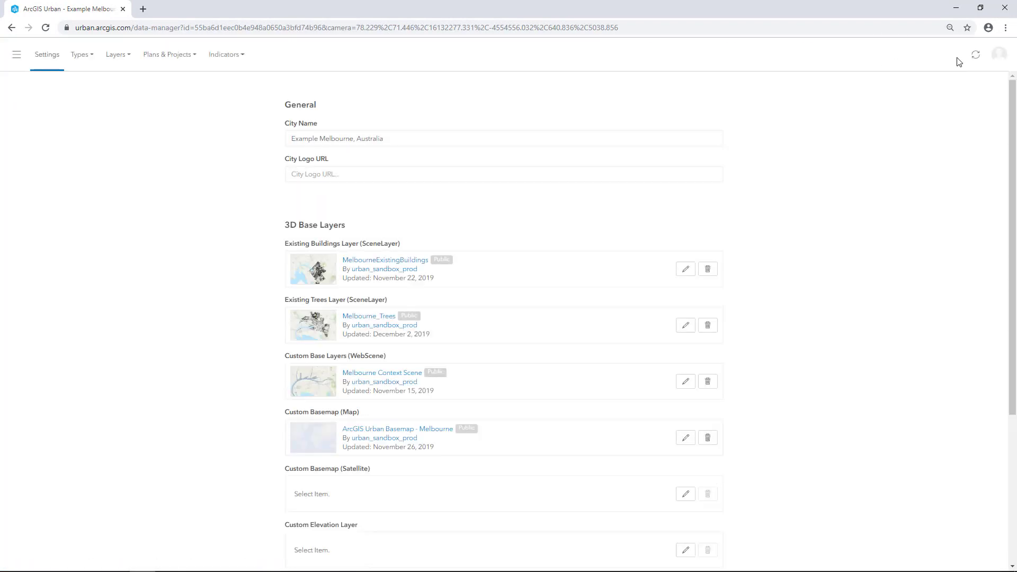
pyautogui.click(133, 63)
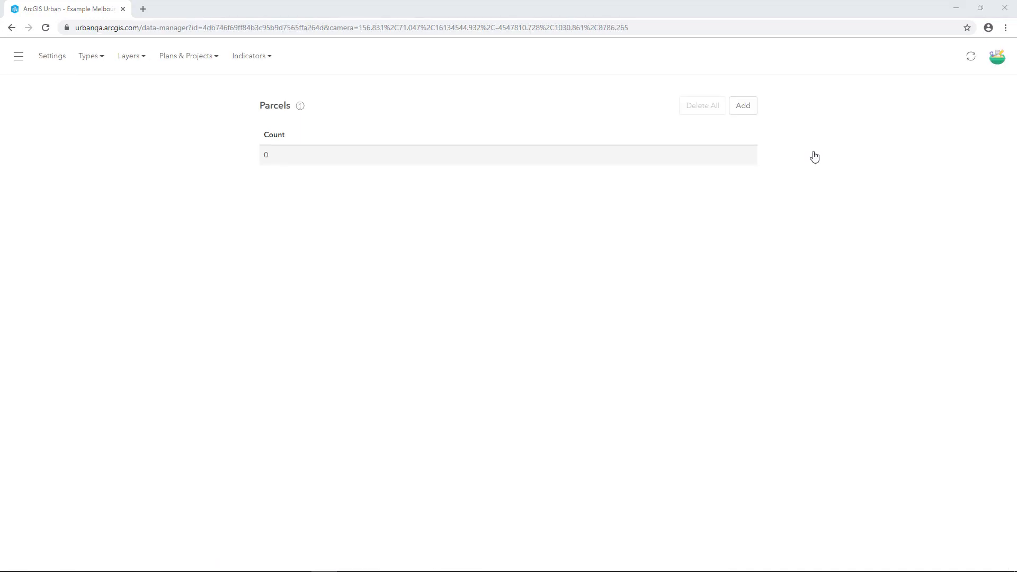
# Step: Add parcels from the organization's Parcels_Melbourne feature layer, found by searching 'parcels_Melbourne'
pyautogui.click(753, 106)
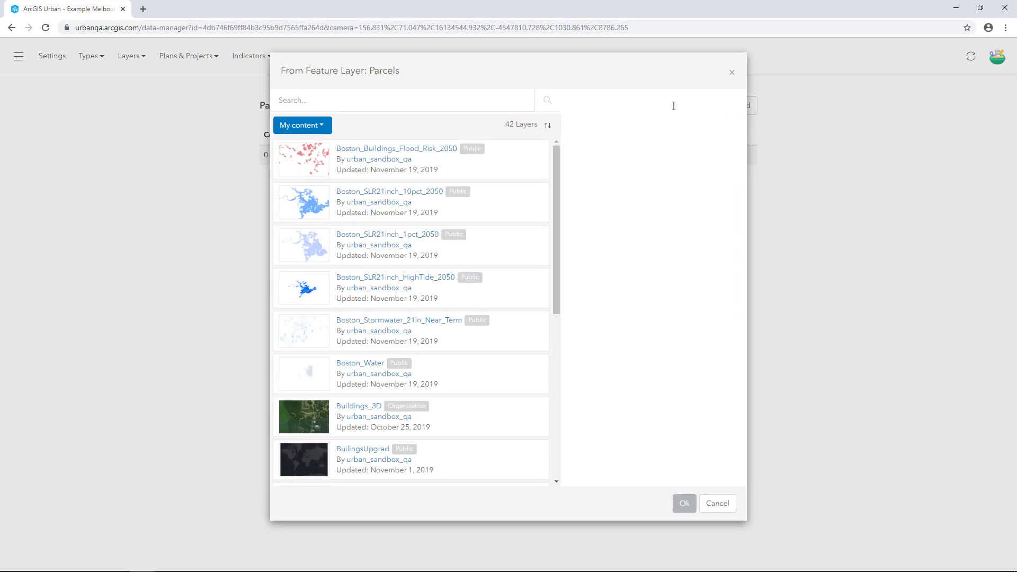
pyautogui.click(311, 127)
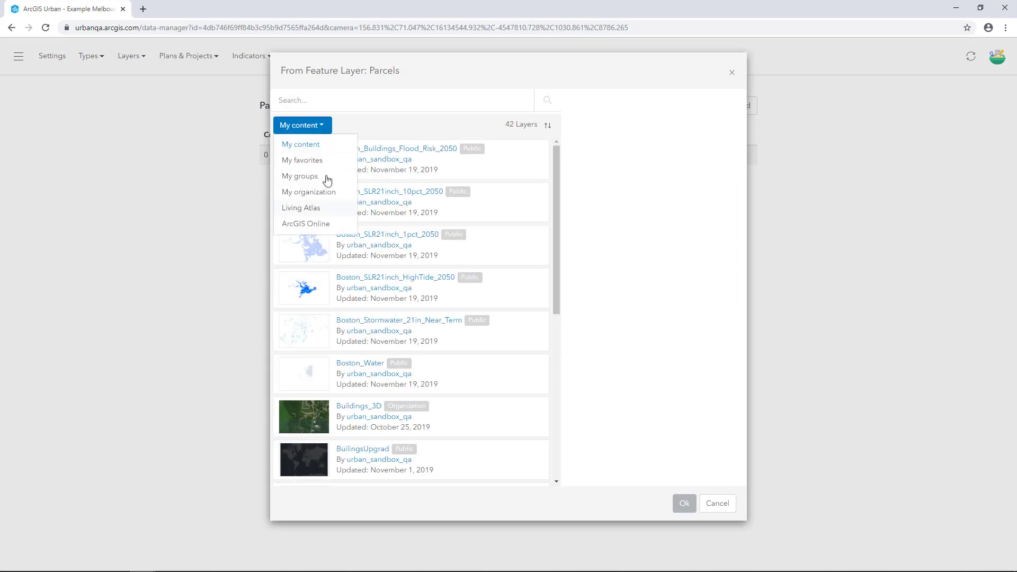
pyautogui.click(329, 194)
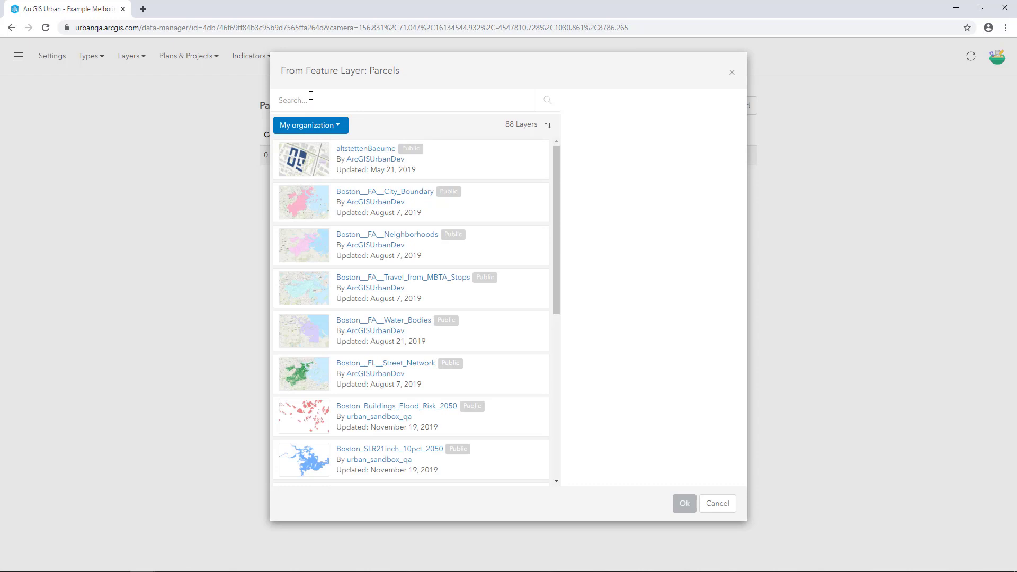
pyautogui.click(311, 95)
pyautogui.write('parcels_Melbourne')
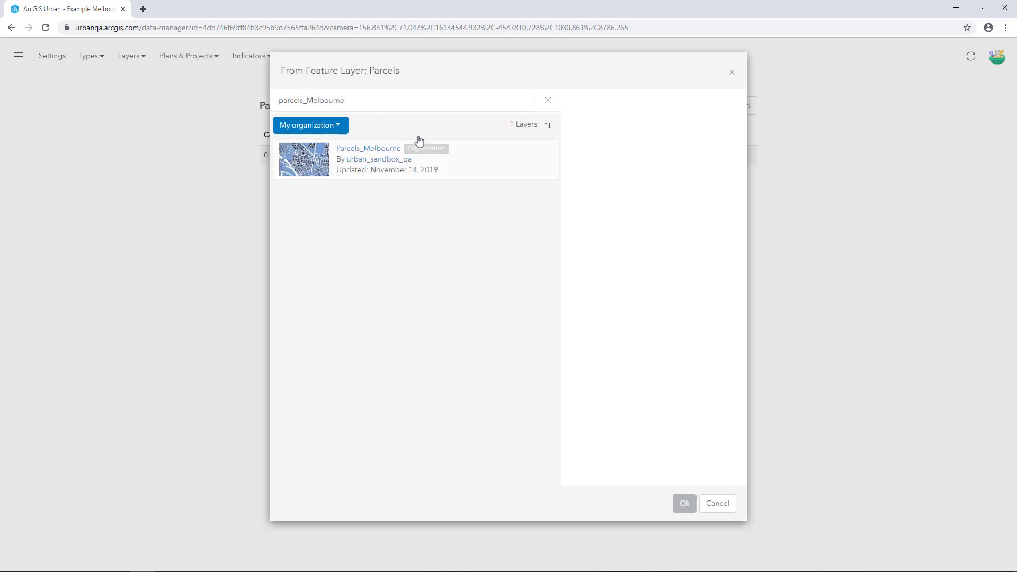
pyautogui.click(484, 166)
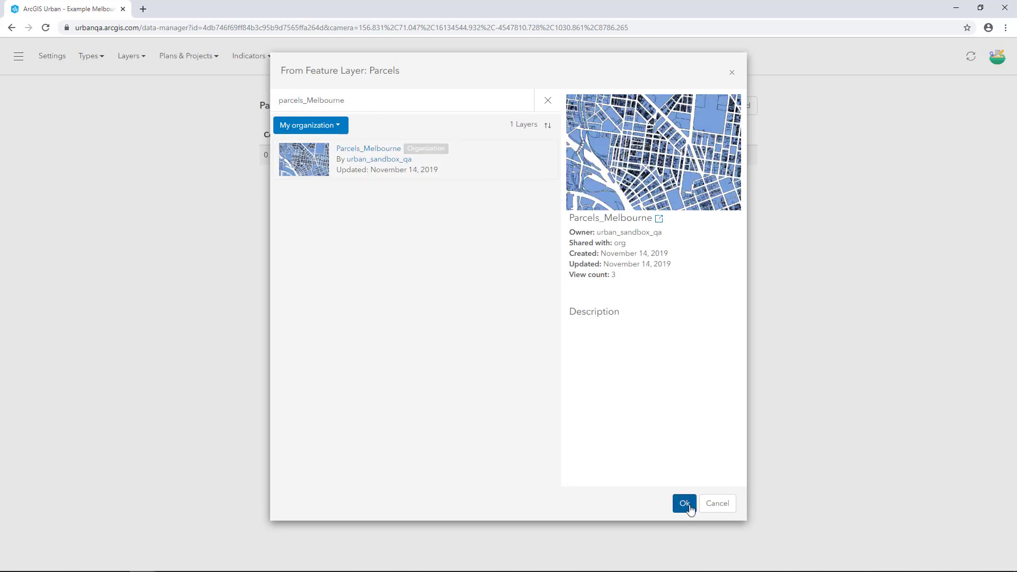
pyautogui.click(684, 503)
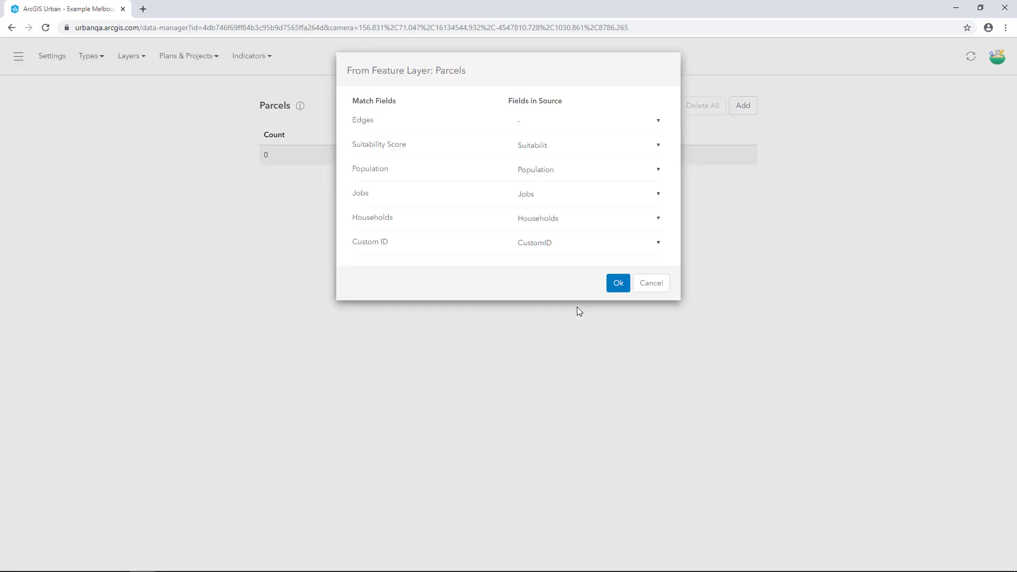
# Step: Run the parcel import with the matched fields, bringing the Parcels count to 14,422
pyautogui.click(610, 285)
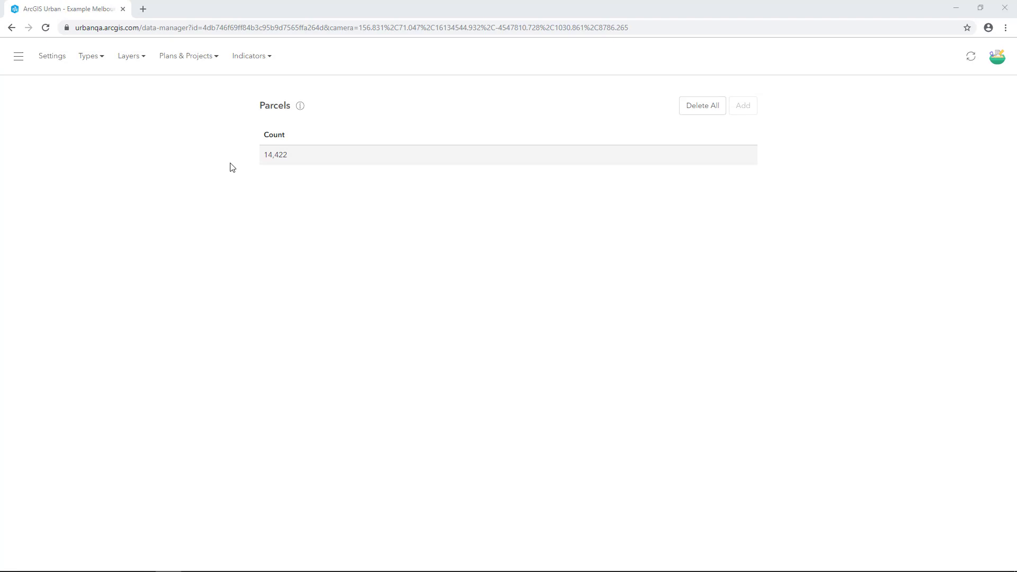
# Step: Go to the Zoning Types table (C1Z, CCZ1, DZ1…) and bring up its Add options
pyautogui.click(103, 59)
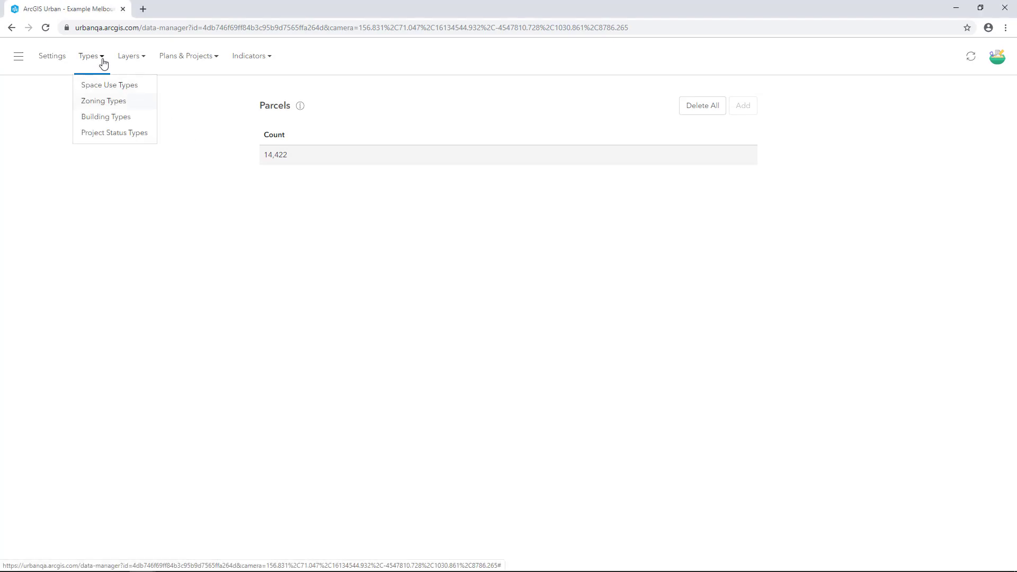
pyautogui.click(104, 102)
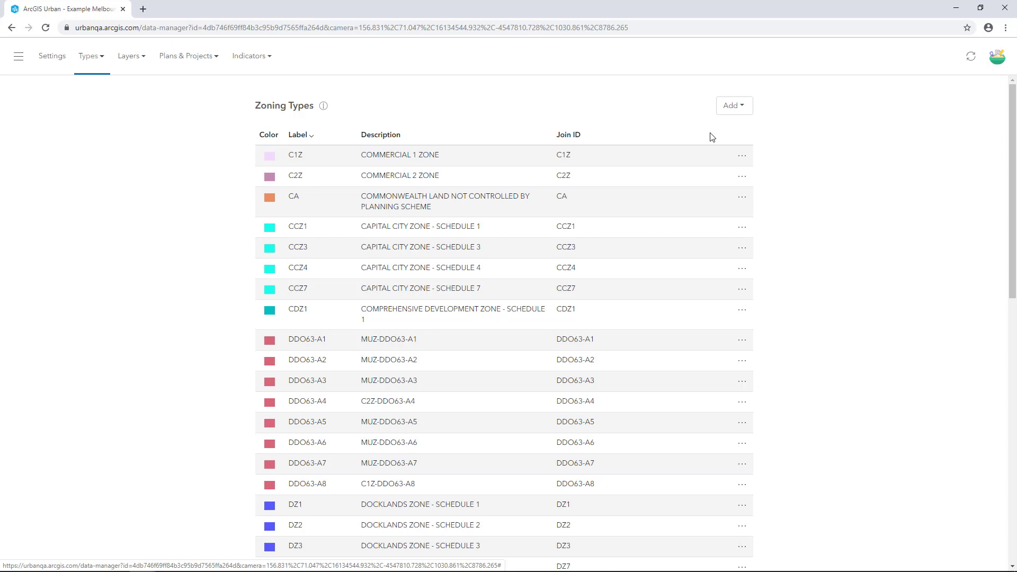
pyautogui.click(732, 105)
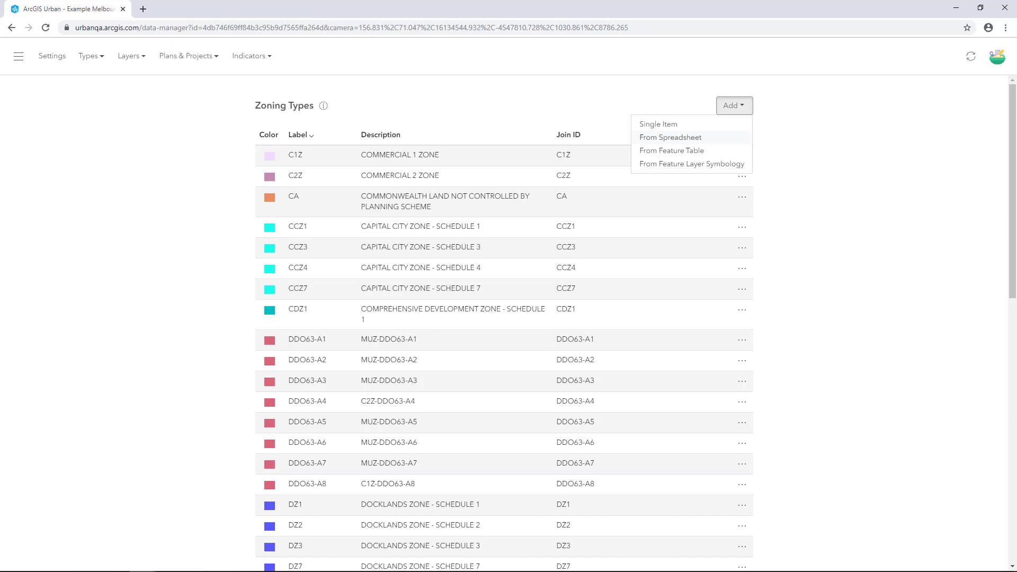
# Step: Upload the zoning-types spreadsheet from Downloads as a source of zoning types
pyautogui.click(670, 137)
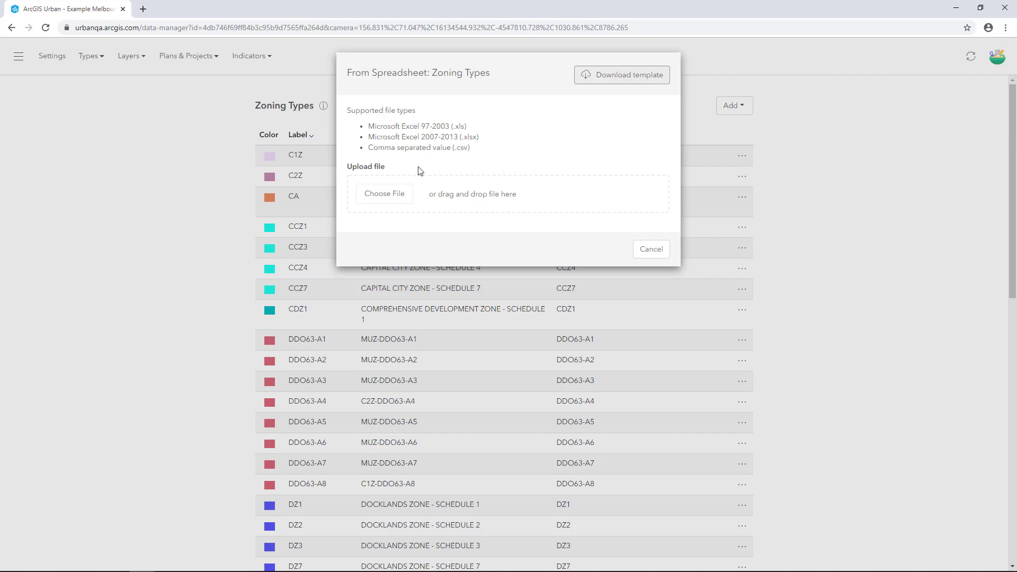
pyautogui.click(389, 196)
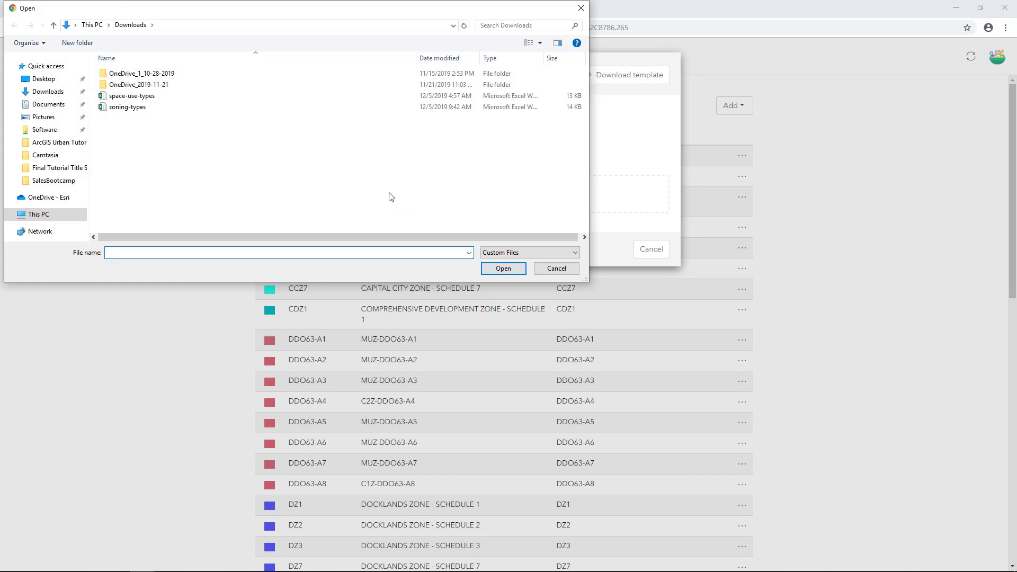
pyautogui.click(157, 109)
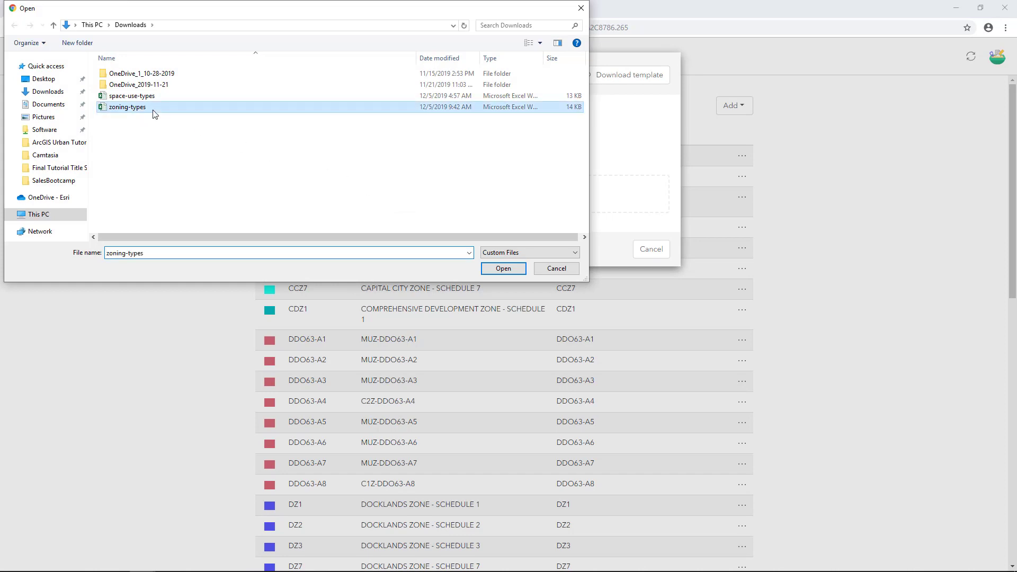
pyautogui.click(503, 268)
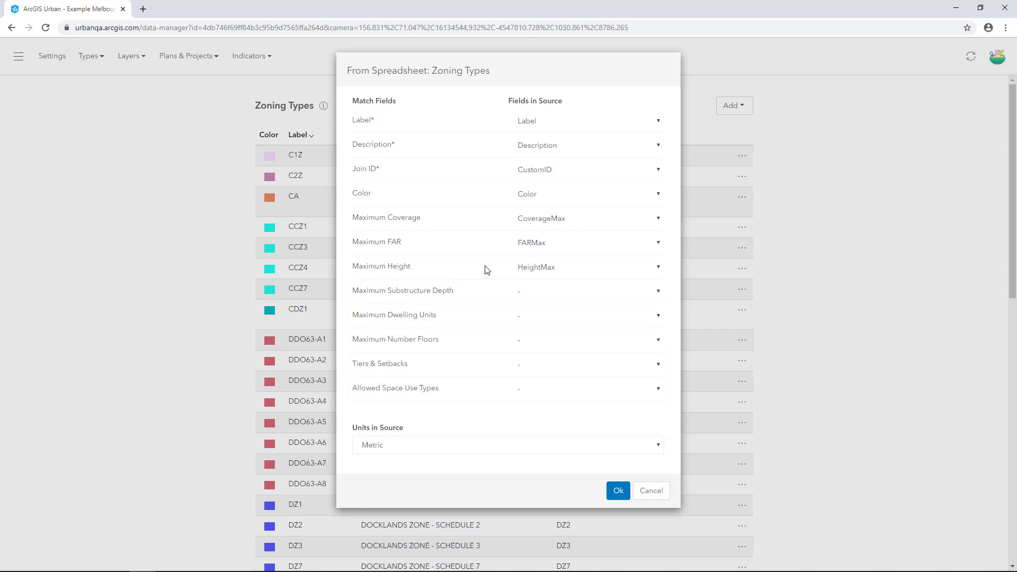
# Step: Leave the source units as Metric and abandon the zoning-types spreadsheet import
pyautogui.click(660, 446)
pyautogui.click(659, 446)
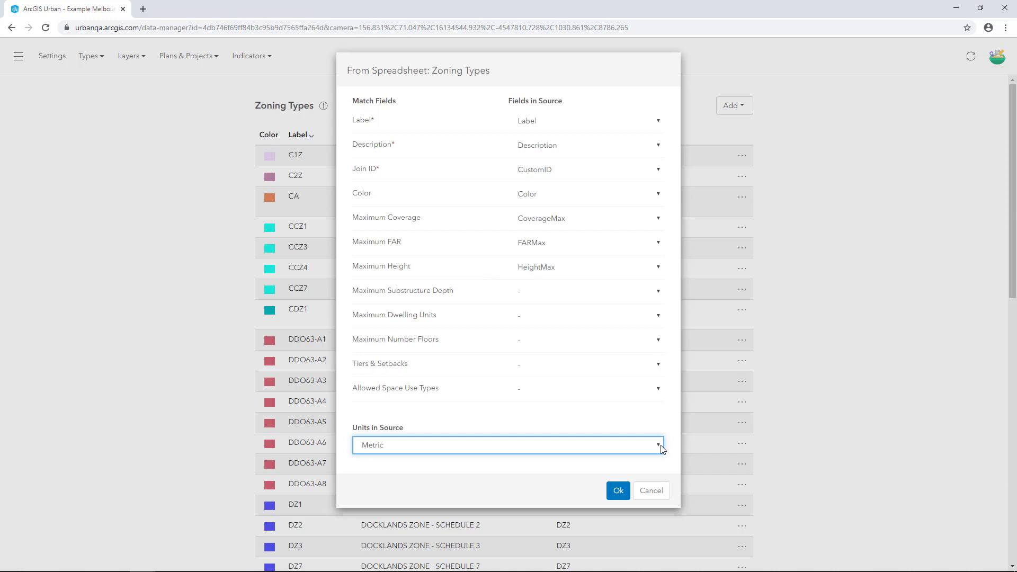
pyautogui.click(645, 493)
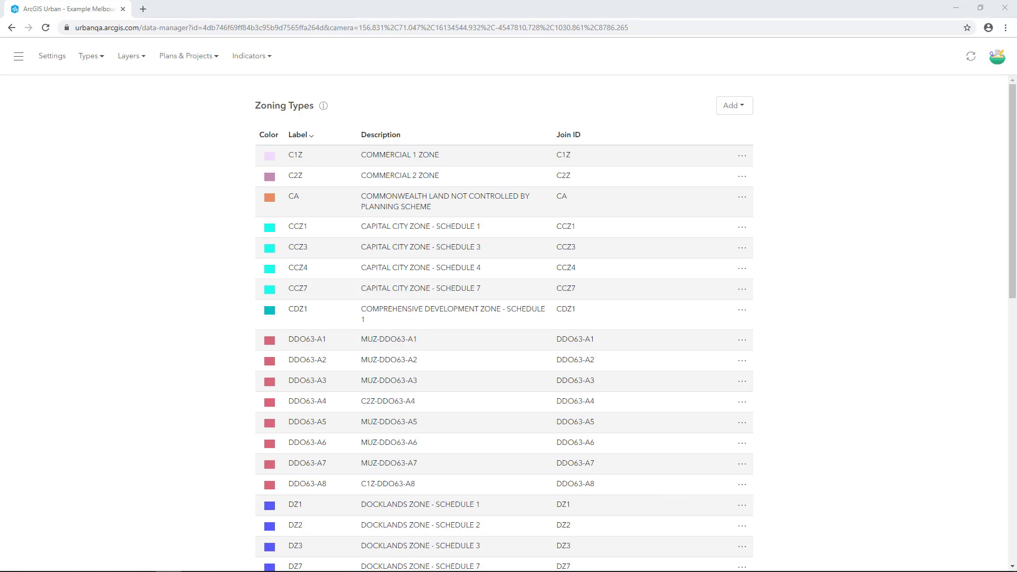
# Step: Add zoning boundaries from the organization's Zoning_Melbourne feature layer, found by searching 'Zoning_Melbourne'
pyautogui.click(141, 61)
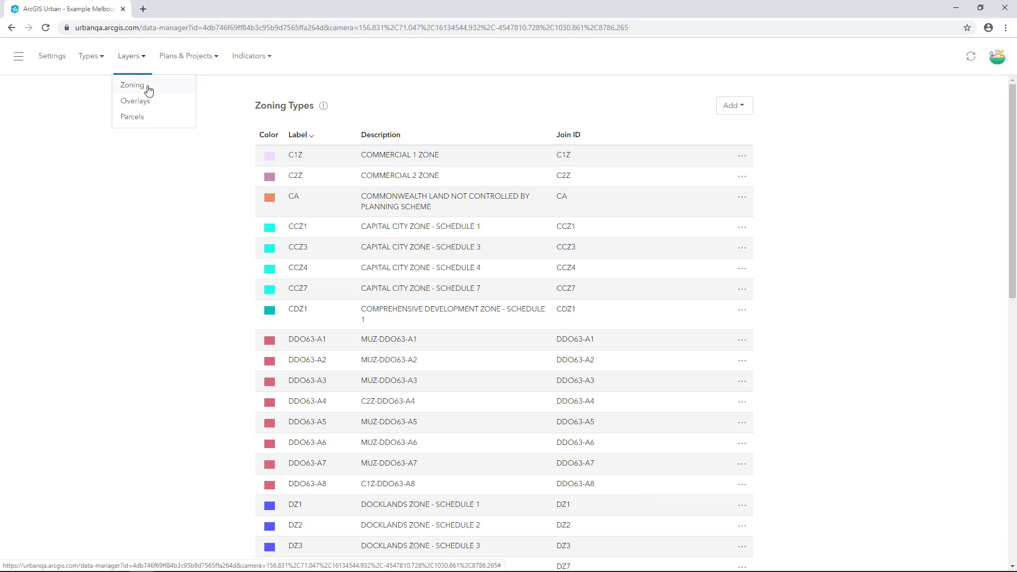
pyautogui.click(148, 91)
pyautogui.click(748, 112)
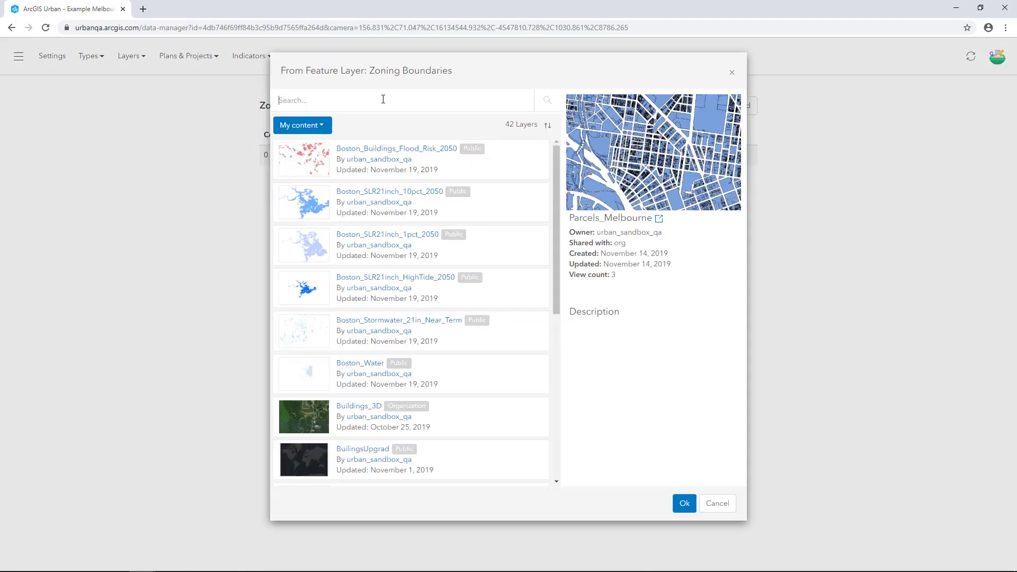
pyautogui.click(317, 127)
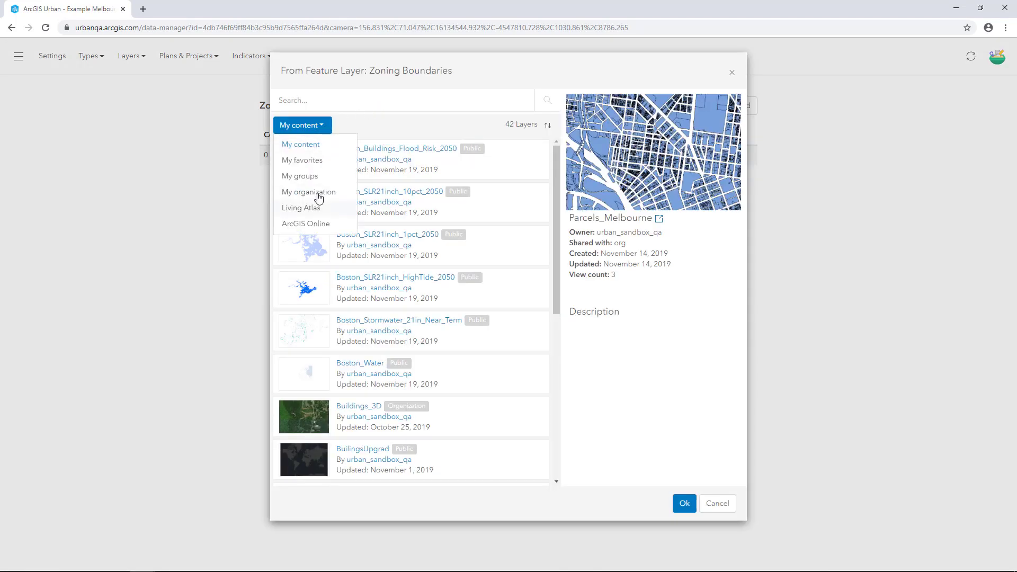
pyautogui.click(318, 194)
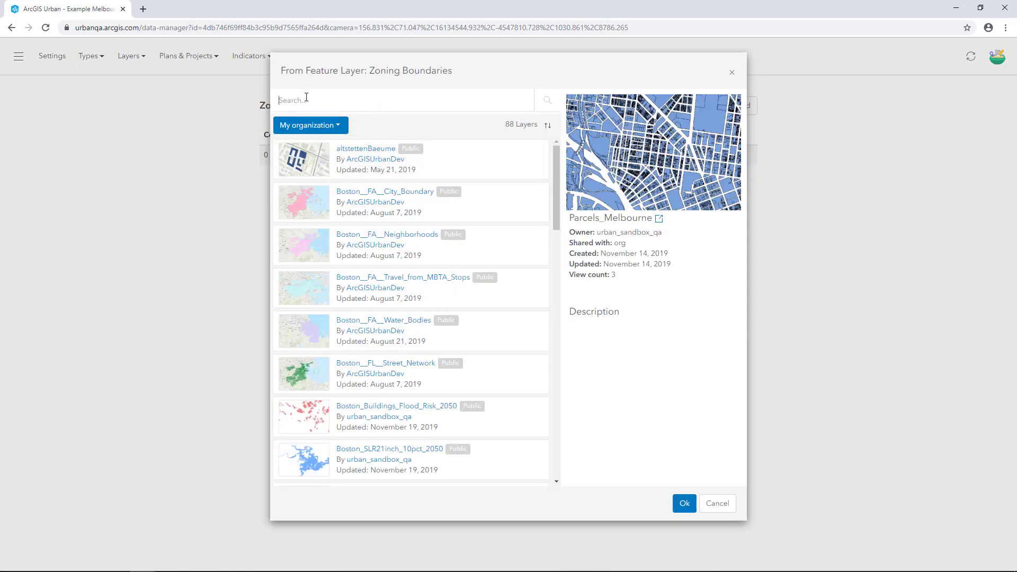
pyautogui.write('Zo')
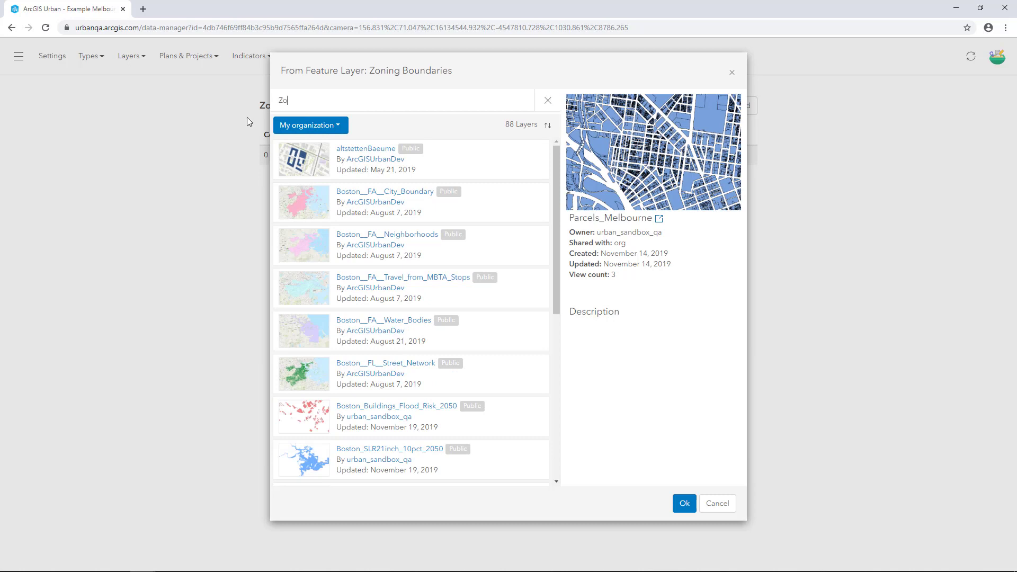
pyautogui.write('ning_Melbourne')
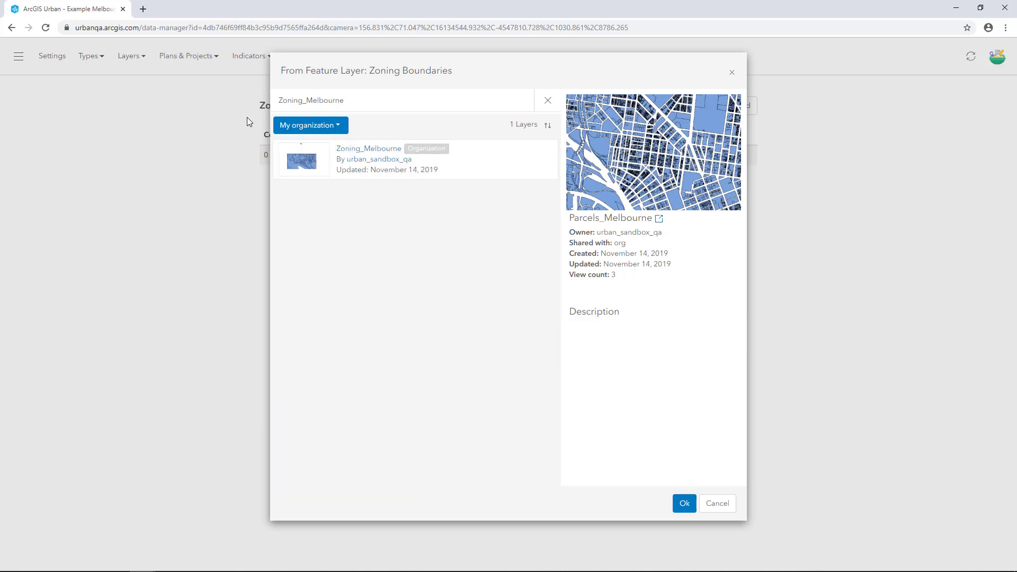
pyautogui.click(472, 165)
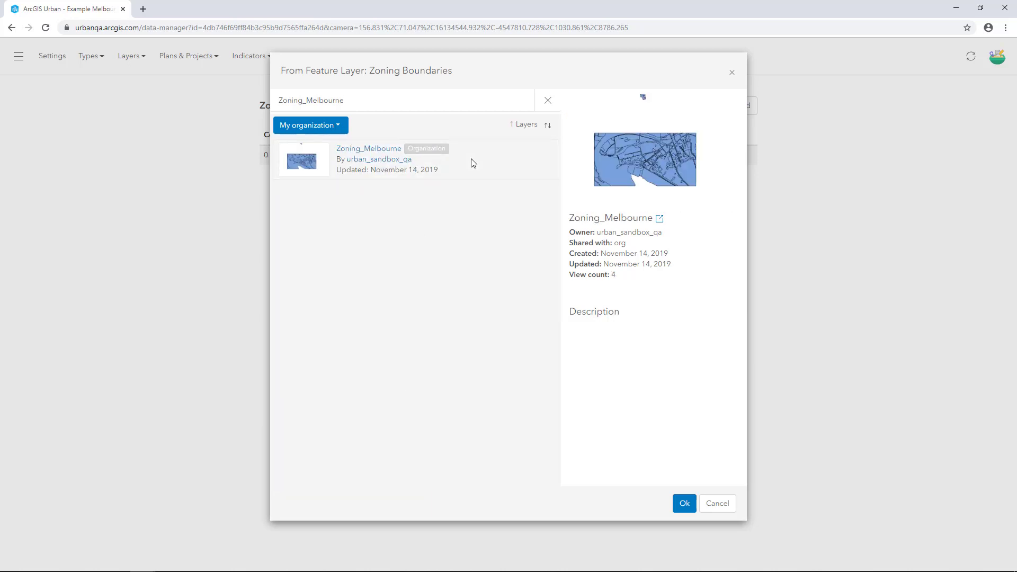
# Step: Map the Zoning Type field to CustomID in Zoning_Melbourne's field matching
pyautogui.click(682, 503)
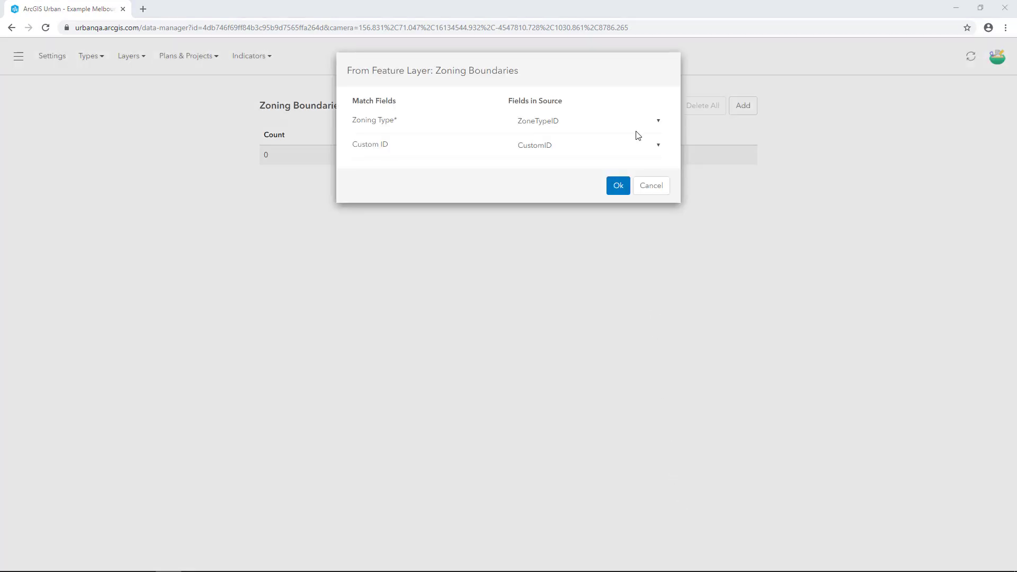
pyautogui.click(658, 121)
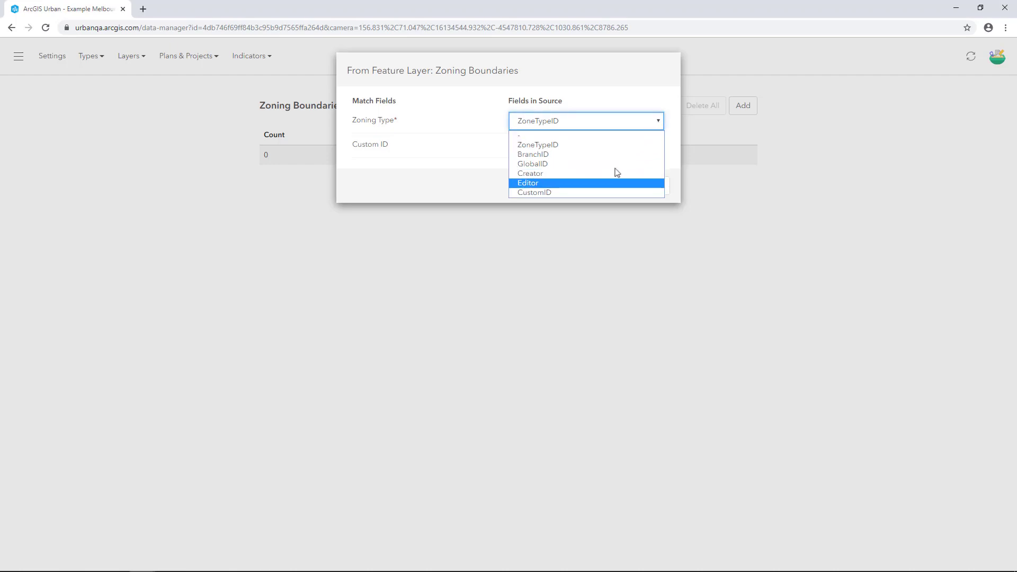
pyautogui.click(594, 192)
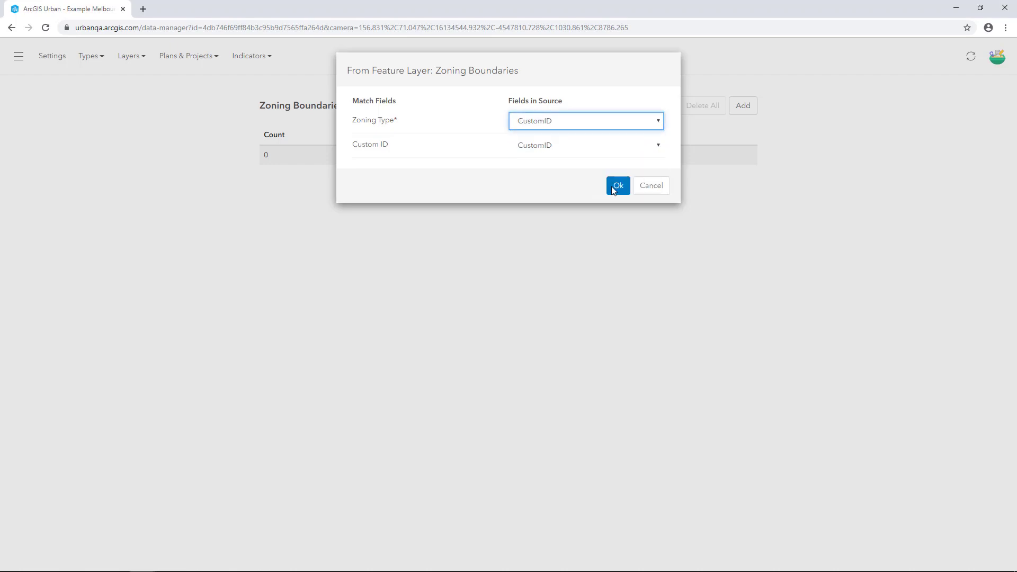
pyautogui.click(618, 188)
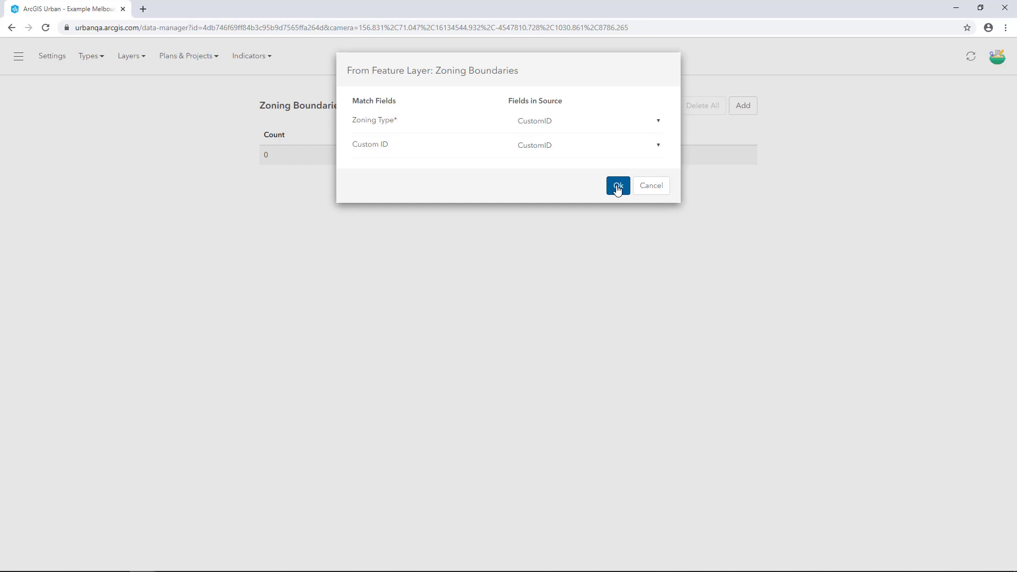
# Step: Import the zoning boundaries, reaching a count of 309, and dismiss the import summary
pyautogui.click(618, 186)
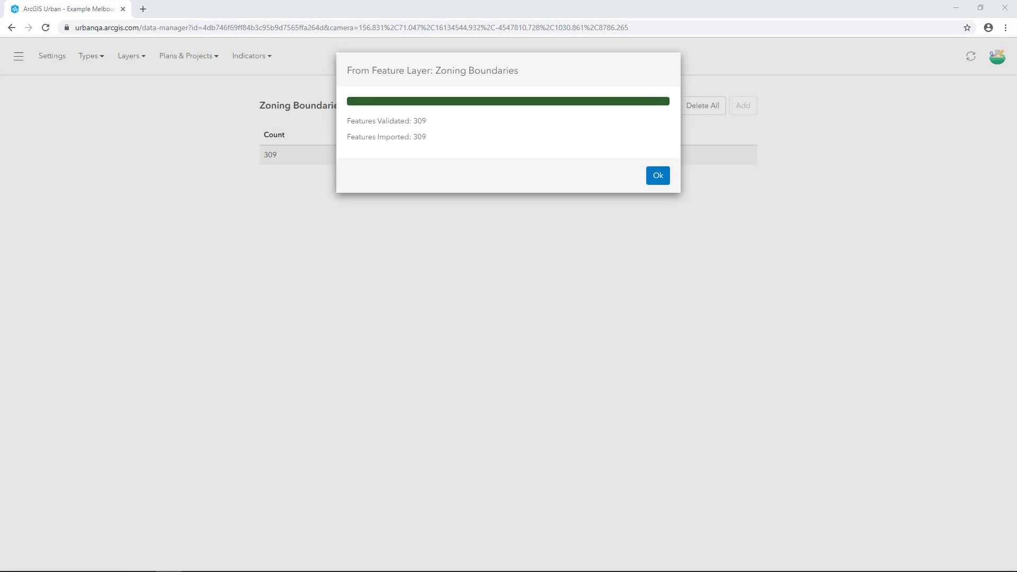
pyautogui.click(658, 176)
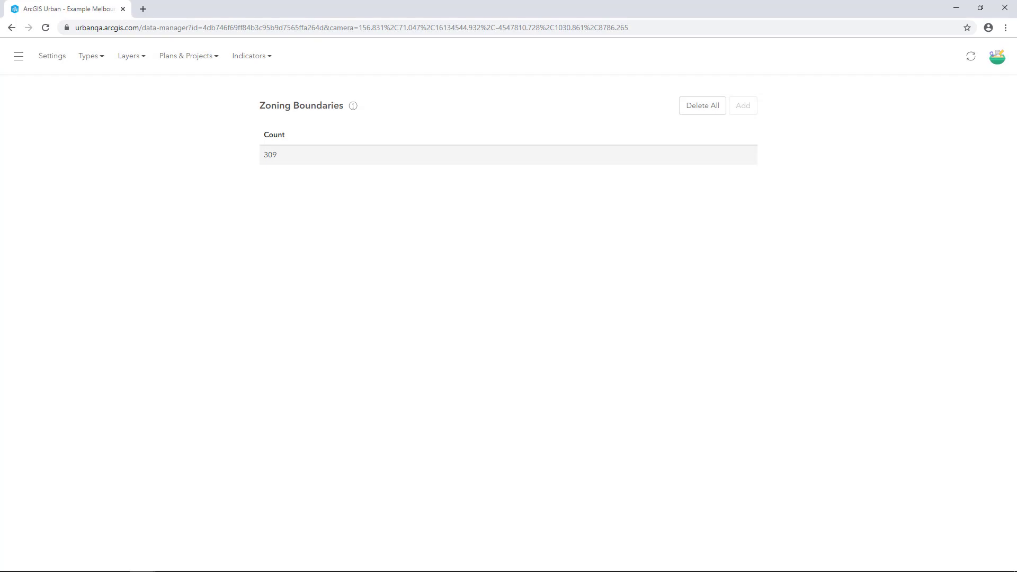